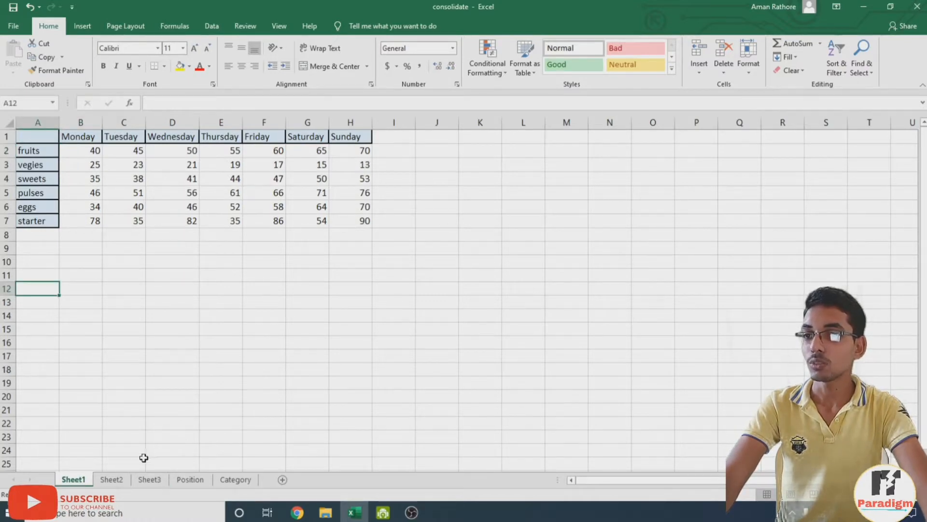
Examine the layout of the weekday tables on Sheet1, Sheet2 and Sheet3 and the Position sheet.
{"action": "left_click", "coordinate": [110, 479]}
{"action": "left_click", "coordinate": [147, 480]}
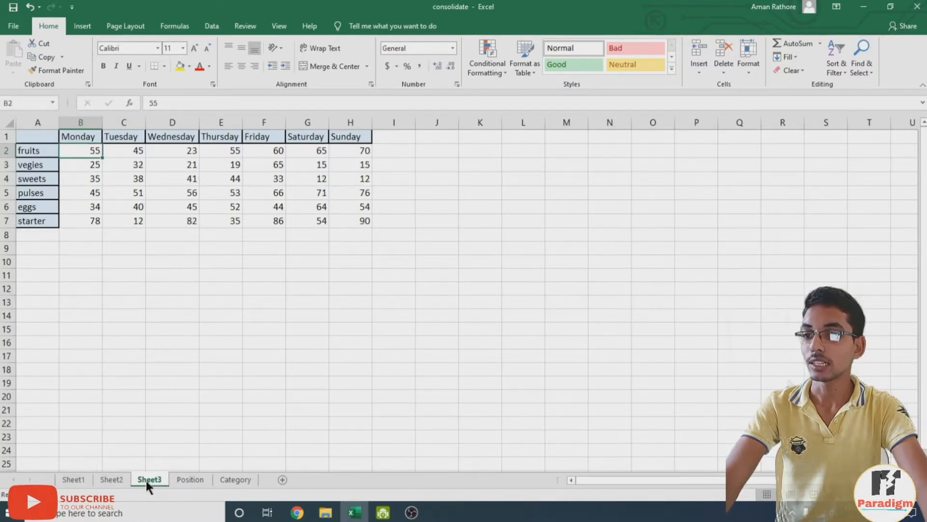
{"action": "left_click", "coordinate": [183, 480]}
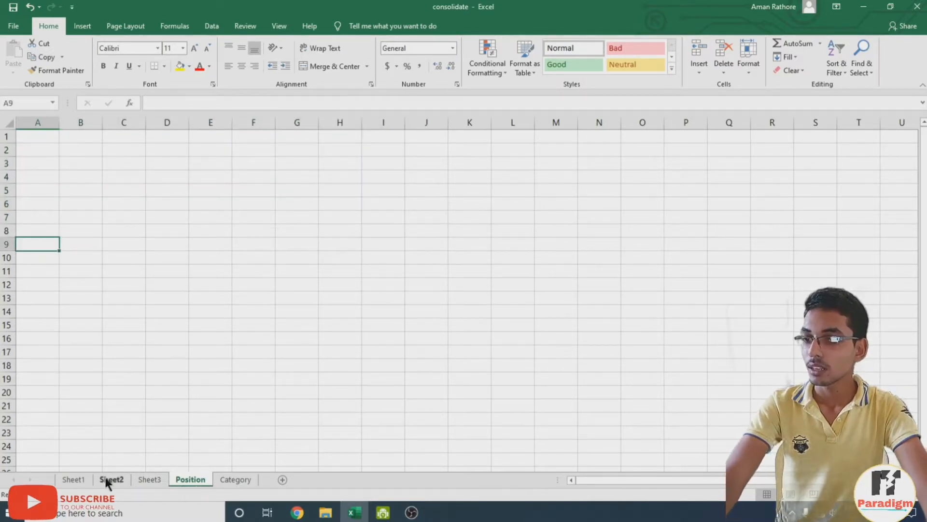
{"action": "left_click", "coordinate": [76, 479]}
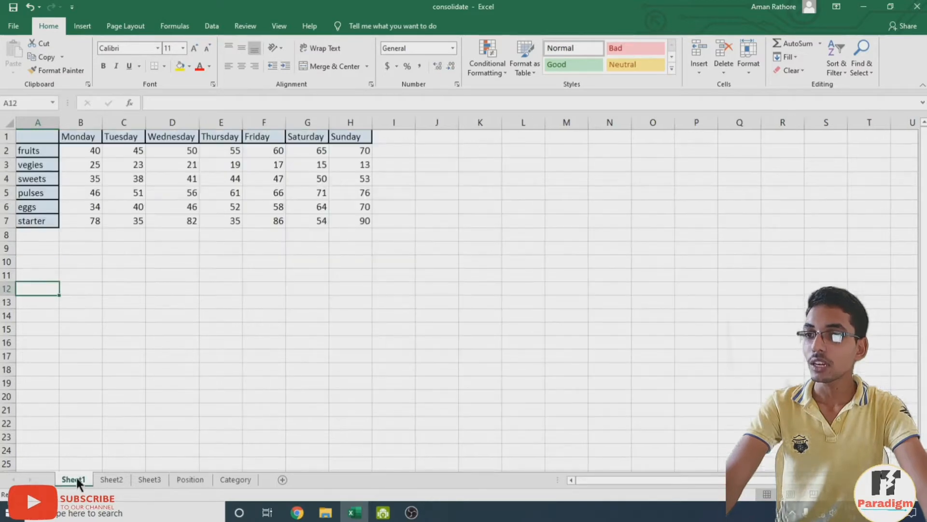
{"action": "left_click", "coordinate": [84, 153]}
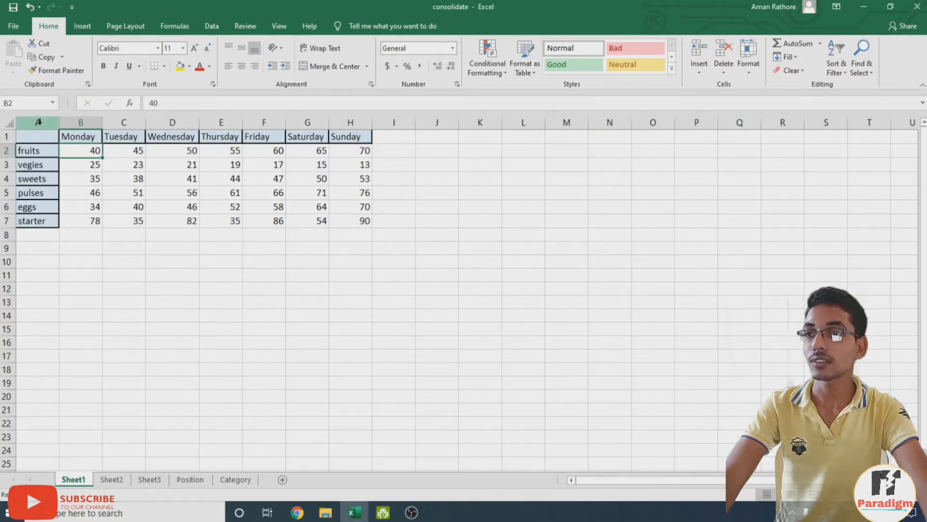
{"action": "left_click", "coordinate": [112, 479]}
{"action": "left_click", "coordinate": [154, 479]}
In cell B2 of the Position sheet, enter a SUM formula adding cell B2 across Sheet1 through Sheet3.
{"action": "left_click", "coordinate": [189, 479]}
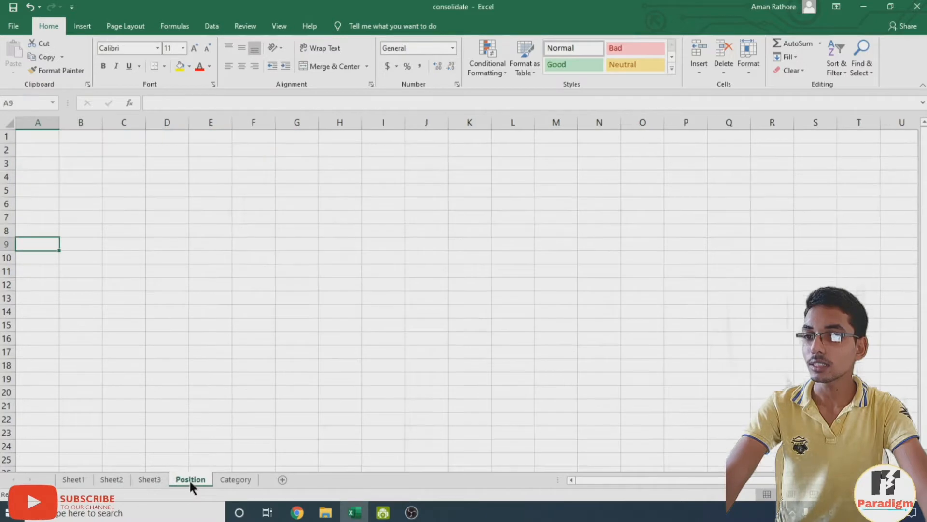
{"action": "left_click", "coordinate": [71, 148]}
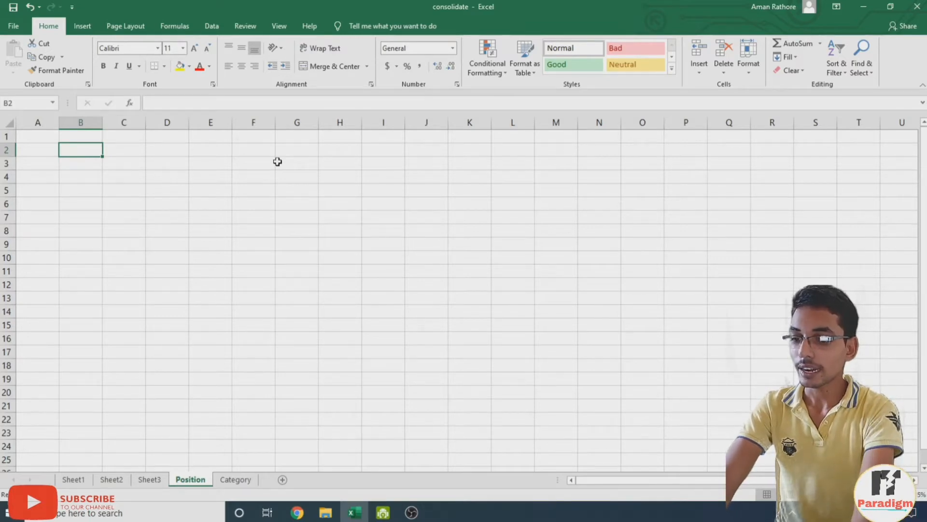
{"action": "type", "text": "=su"}
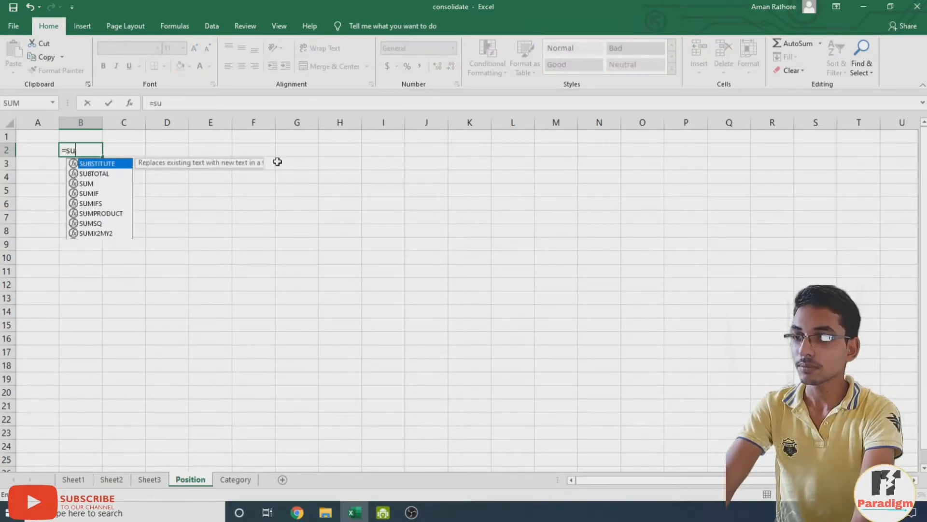
{"action": "type", "text": "m("}
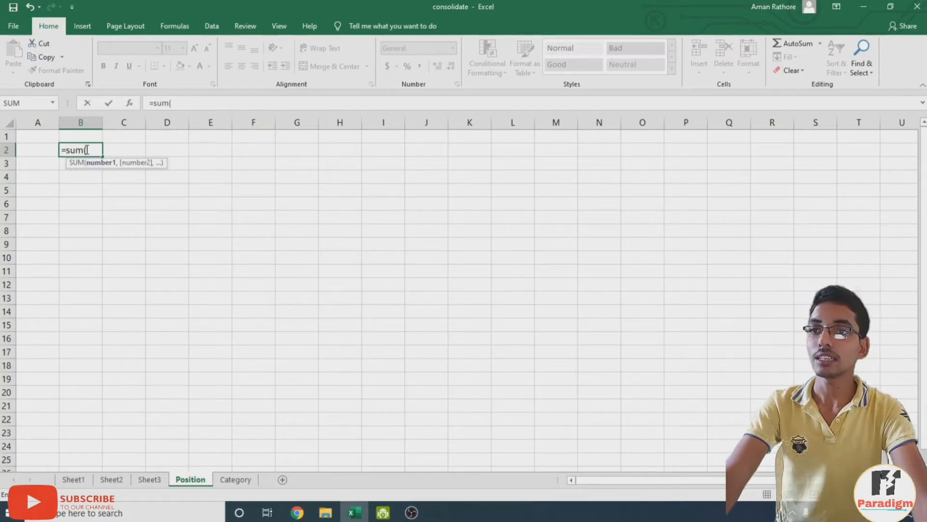
{"action": "left_click", "coordinate": [74, 479]}
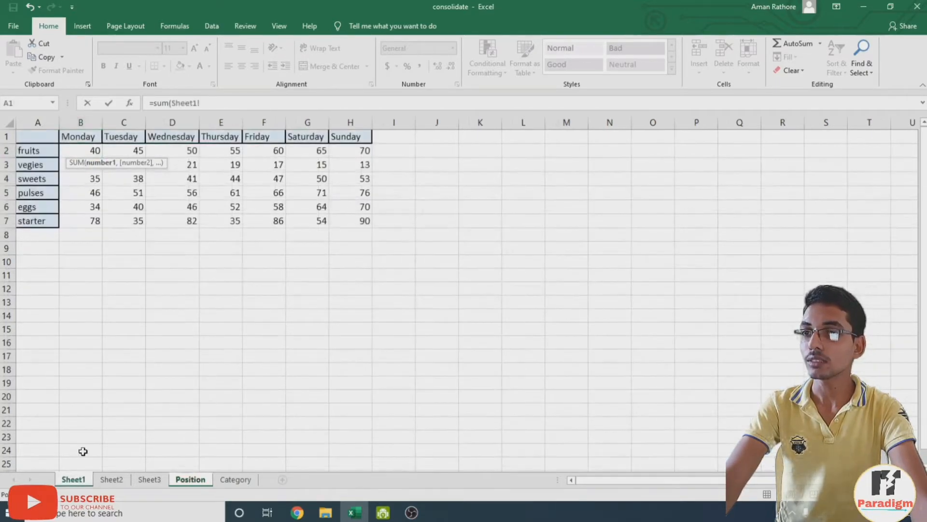
{"action": "left_click", "coordinate": [88, 152]}
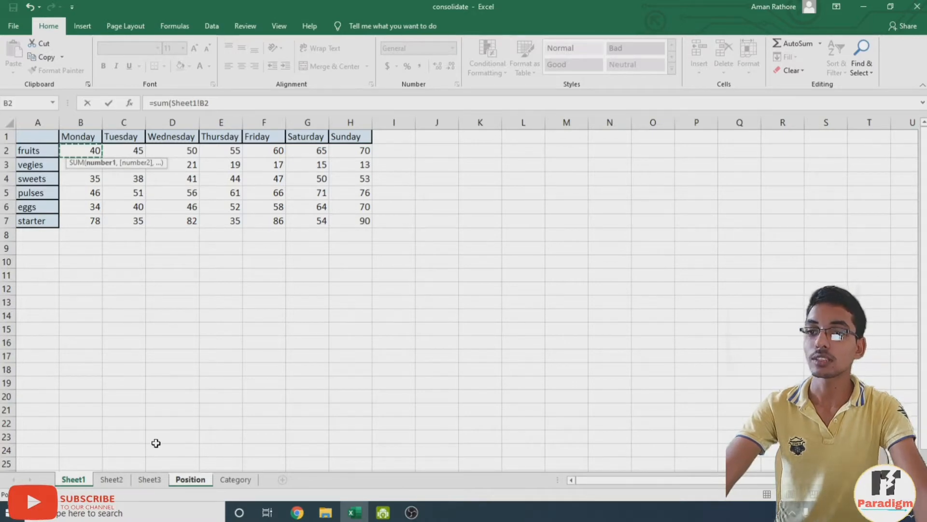
{"action": "left_click", "coordinate": [156, 476], "text": "shift"}
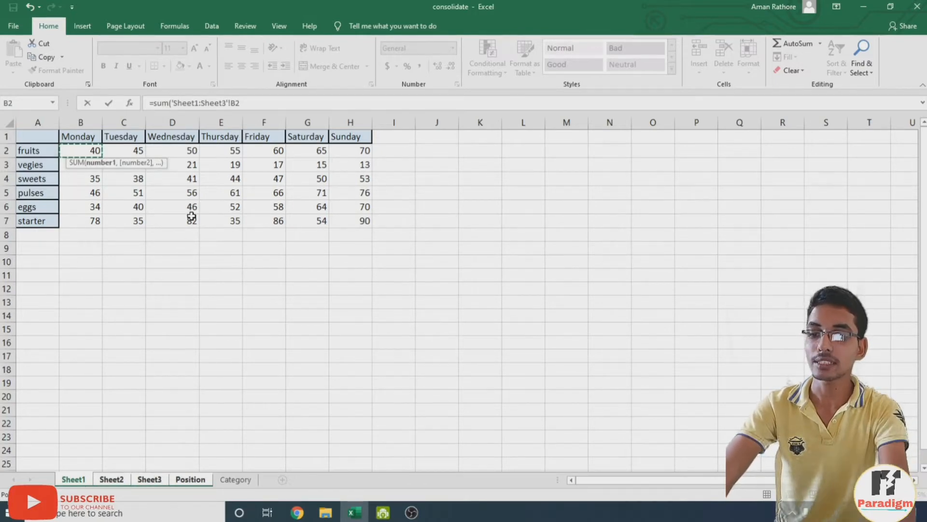
{"action": "key", "text": "Return"}
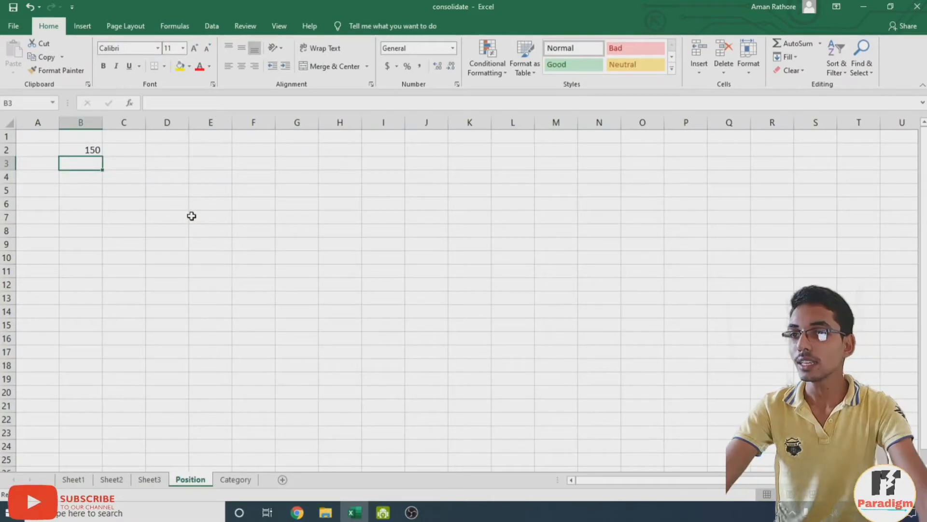
Check the source sheets, and fill the B2 sum formula across range B2:H7 on the Position sheet.
{"action": "left_click", "coordinate": [76, 476]}
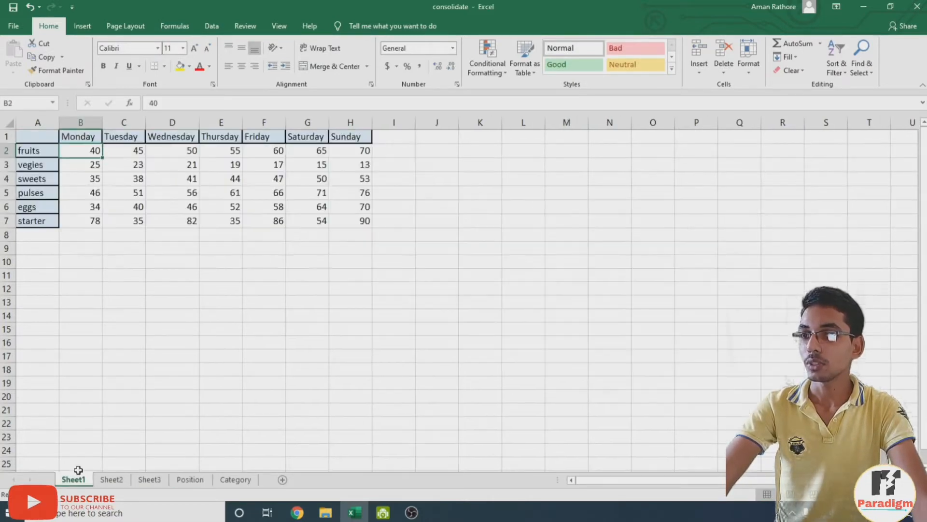
{"action": "left_click", "coordinate": [117, 479]}
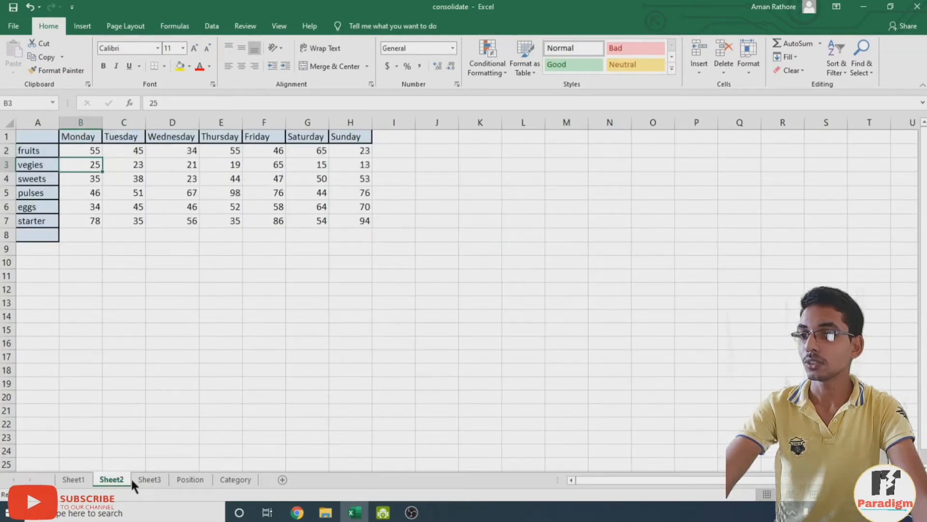
{"action": "left_click", "coordinate": [142, 479]}
{"action": "left_click", "coordinate": [181, 479]}
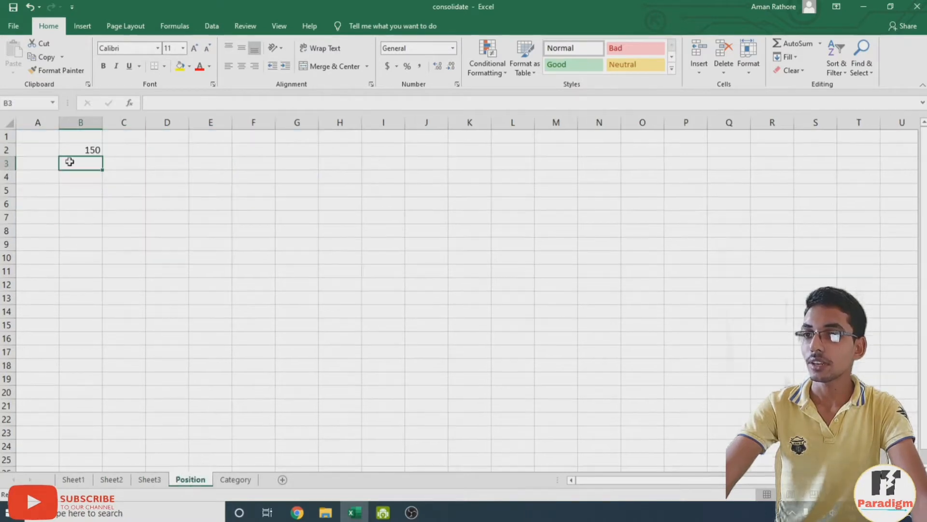
{"action": "left_click", "coordinate": [95, 150]}
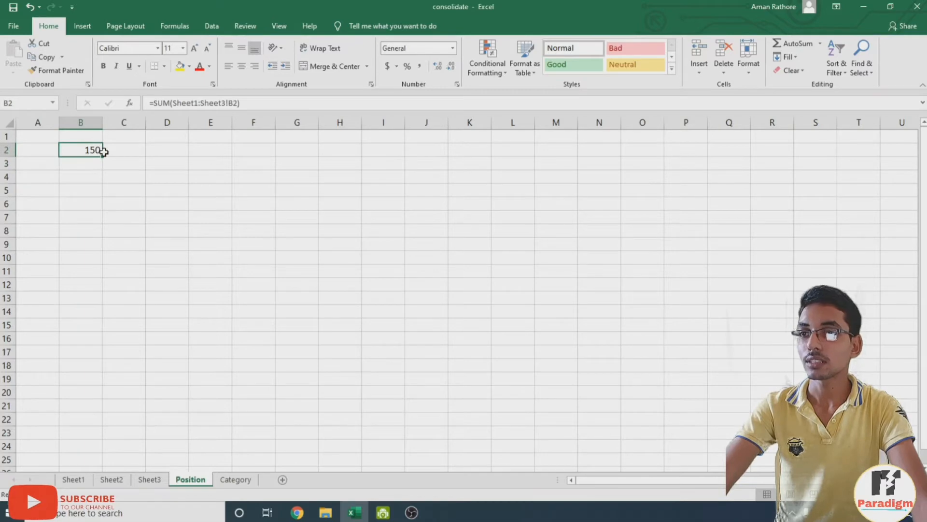
{"action": "left_click_drag", "start_coordinate": [102, 156], "coordinate": [361, 226]}
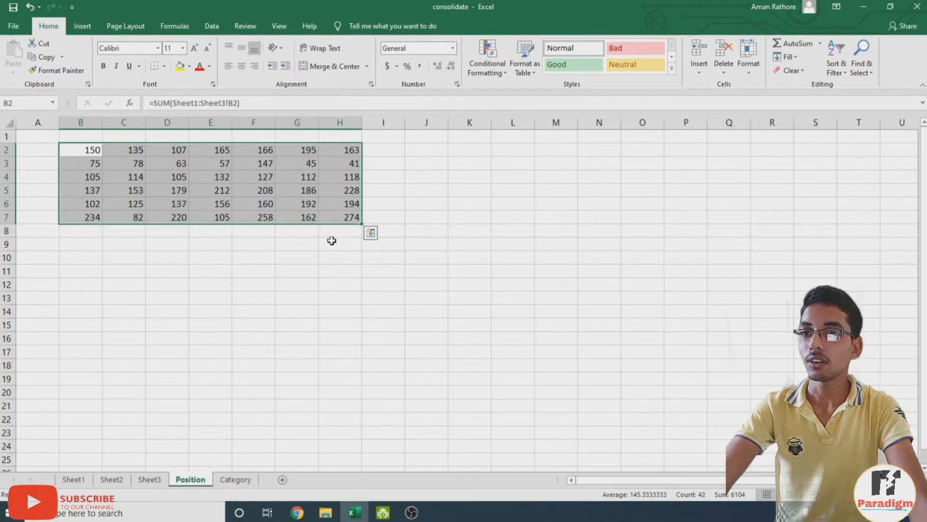
{"action": "left_click", "coordinate": [159, 244]}
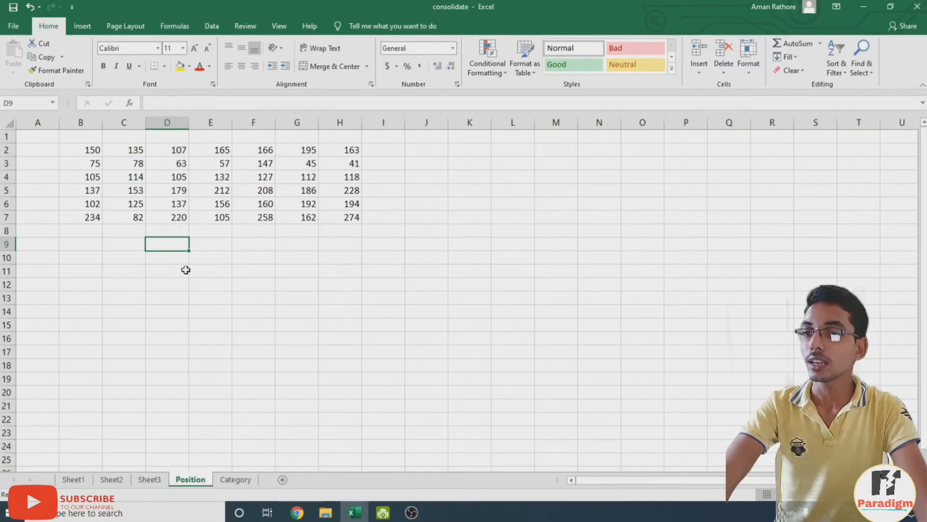
Move the Sheet1 table from A1:H7 so it starts at D13, and check the sums on the Position sheet.
{"action": "left_click", "coordinate": [73, 479]}
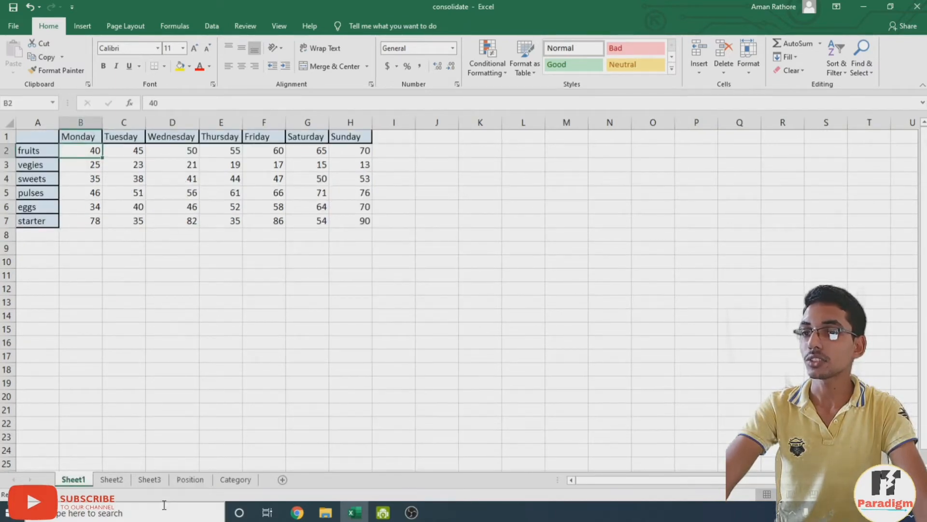
{"action": "left_click", "coordinate": [190, 480]}
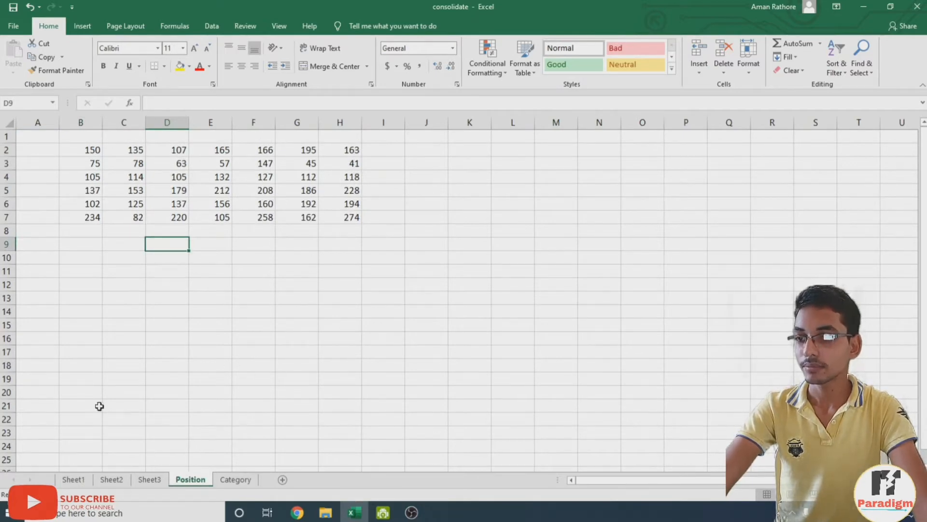
{"action": "left_click", "coordinate": [87, 483]}
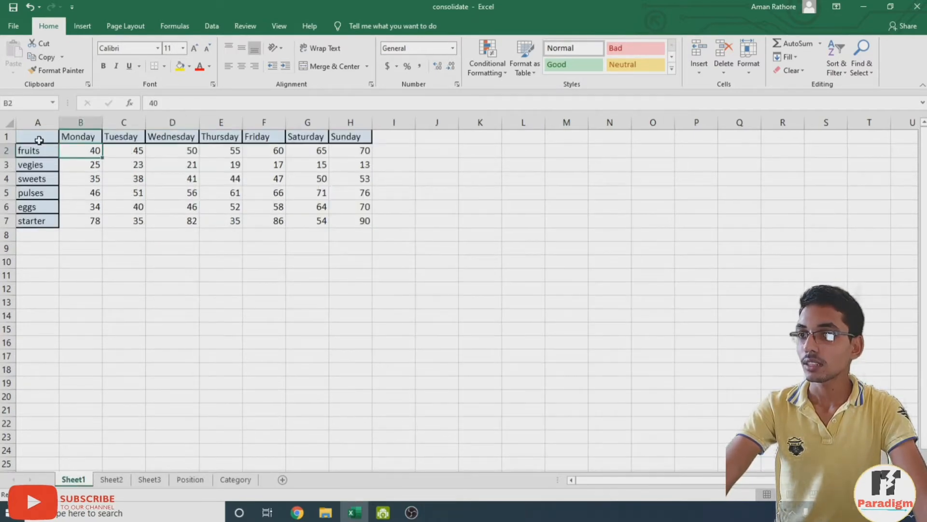
{"action": "left_click_drag", "start_coordinate": [38, 137], "coordinate": [368, 224]}
{"action": "right_click", "coordinate": [283, 183]}
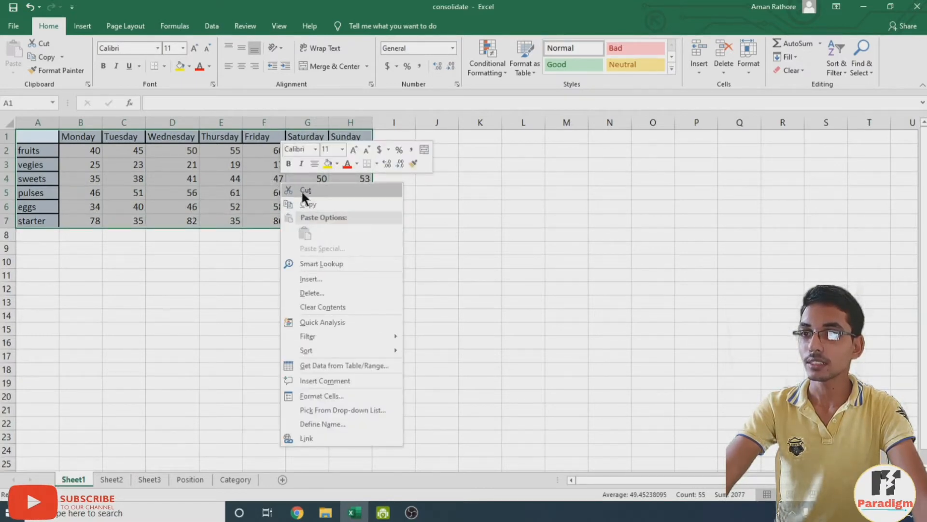
{"action": "left_click", "coordinate": [303, 190]}
{"action": "right_click", "coordinate": [194, 301]}
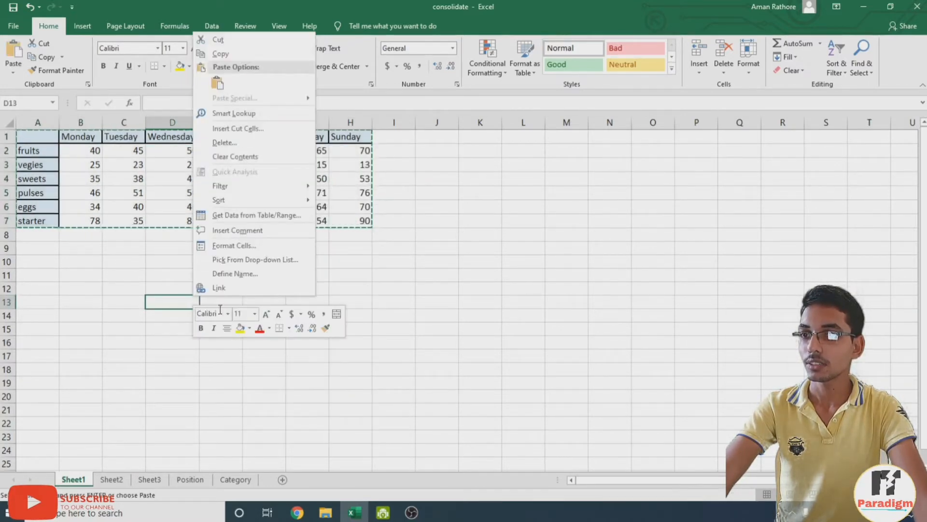
{"action": "left_click", "coordinate": [157, 300]}
{"action": "key", "text": "ctrl+v"}
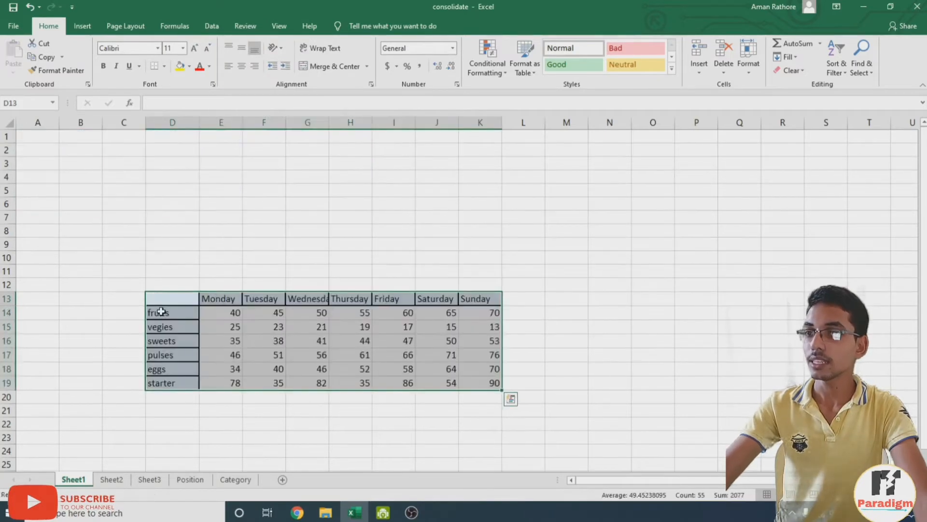
{"action": "left_click", "coordinate": [201, 425]}
{"action": "left_click", "coordinate": [190, 479]}
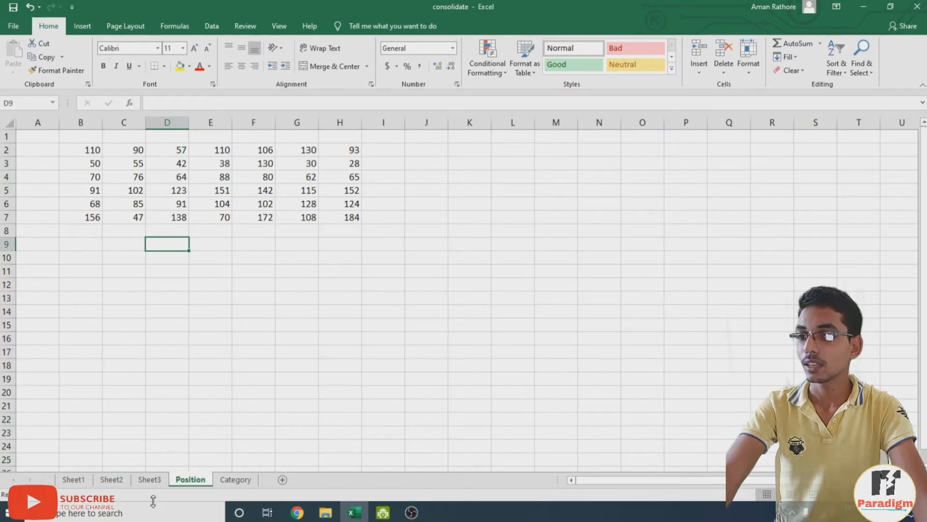
Move the Sheet1 table from D13:K19 back so it starts at A1, and return to the Position sheet.
{"action": "left_click", "coordinate": [73, 479]}
{"action": "left_click_drag", "start_coordinate": [166, 297], "coordinate": [476, 384]}
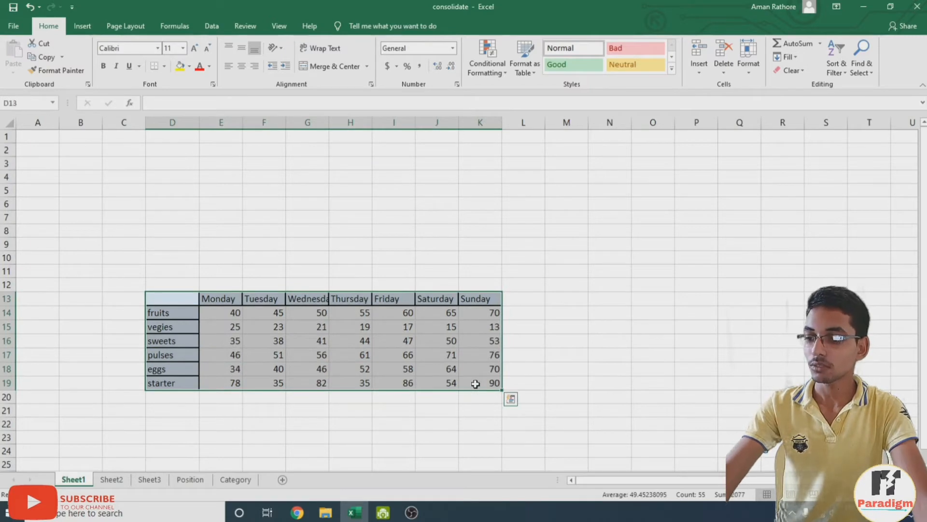
{"action": "key", "text": "ctrl+c"}
{"action": "left_click", "coordinate": [38, 140]}
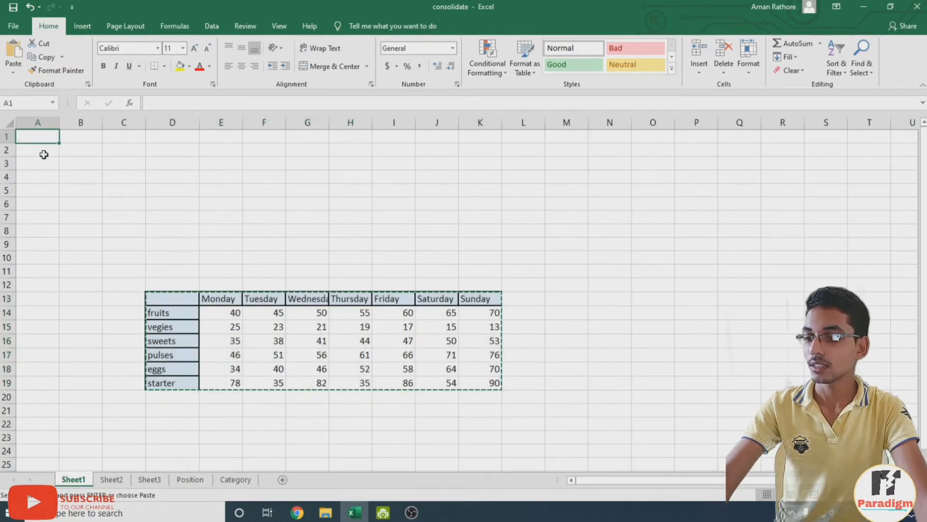
{"action": "key", "text": "ctrl+v"}
{"action": "left_click", "coordinate": [188, 470]}
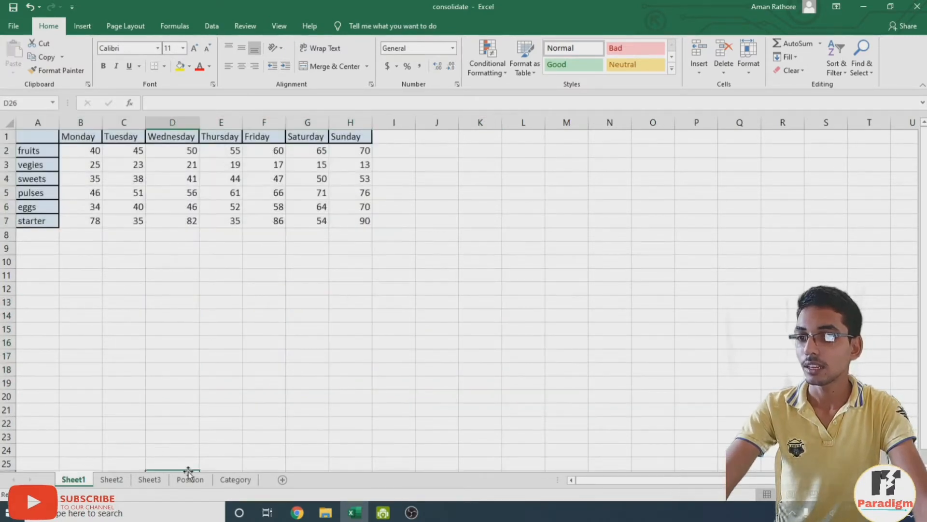
{"action": "left_click", "coordinate": [189, 479]}
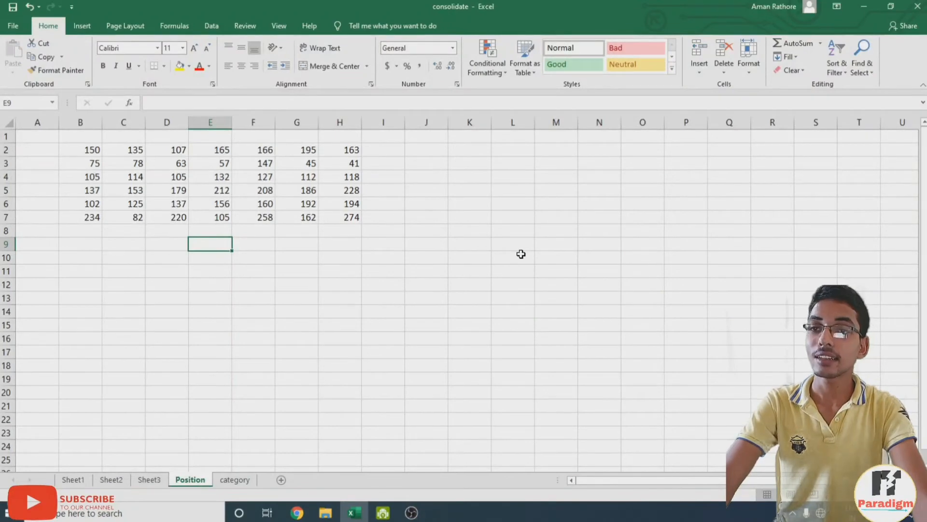
Start the Consolidate command at cell A1 of the category sheet, keeping Sum as the function.
{"action": "left_click", "coordinate": [243, 481]}
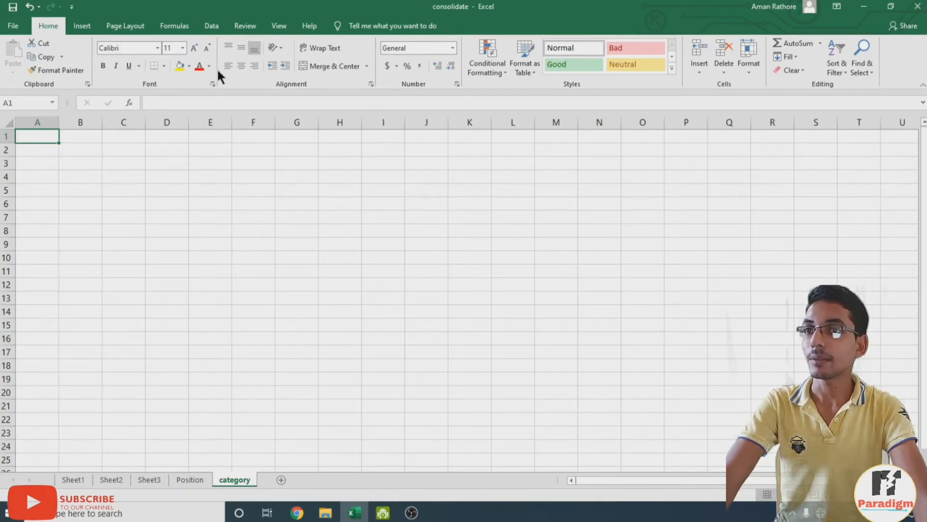
{"action": "left_click", "coordinate": [222, 25]}
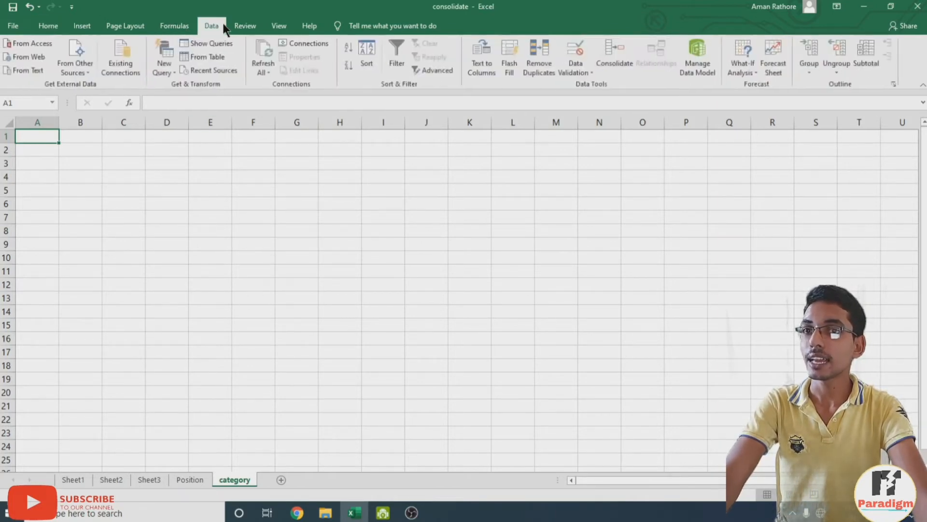
{"action": "left_click", "coordinate": [619, 59]}
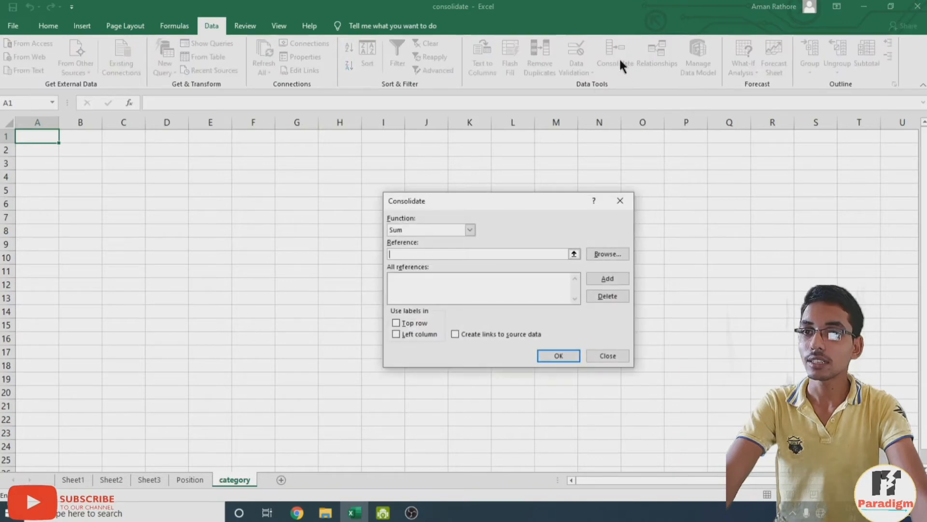
{"action": "left_click_drag", "start_coordinate": [550, 187], "coordinate": [578, 174]}
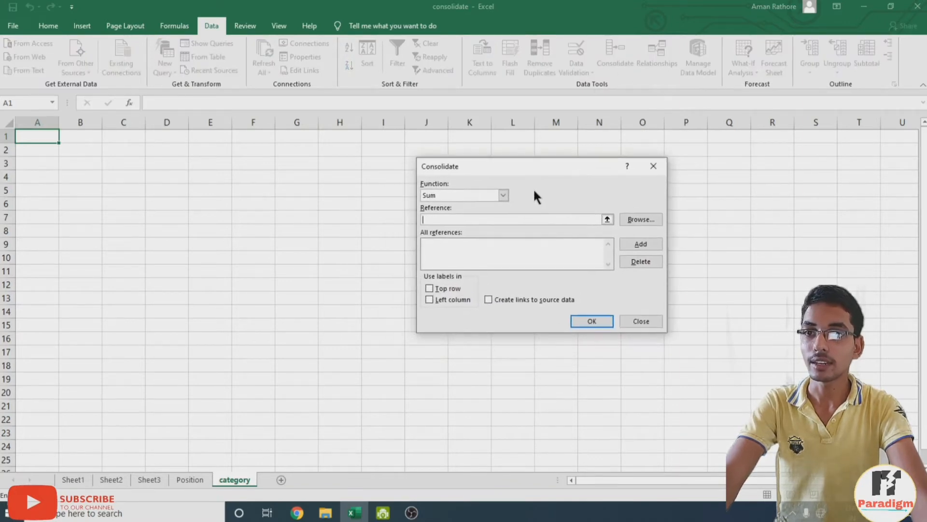
{"action": "left_click", "coordinate": [503, 194]}
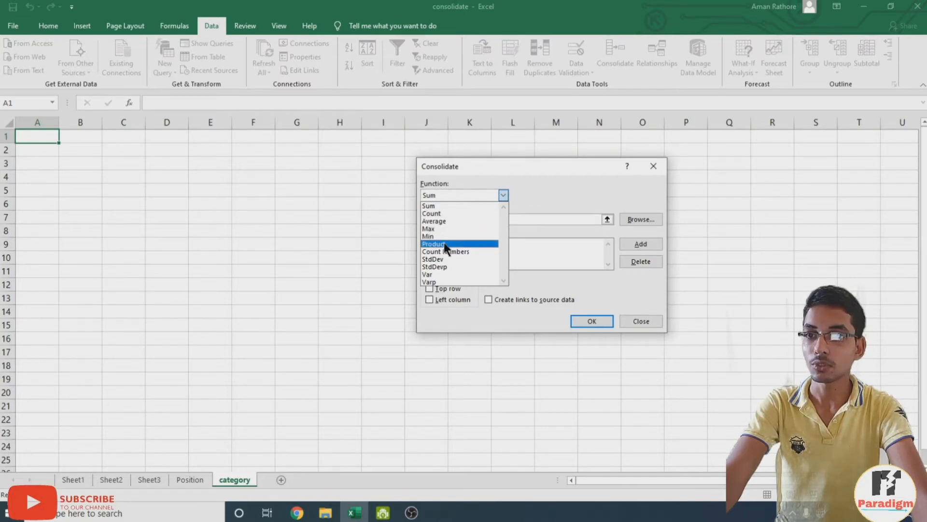
{"action": "left_click", "coordinate": [504, 192]}
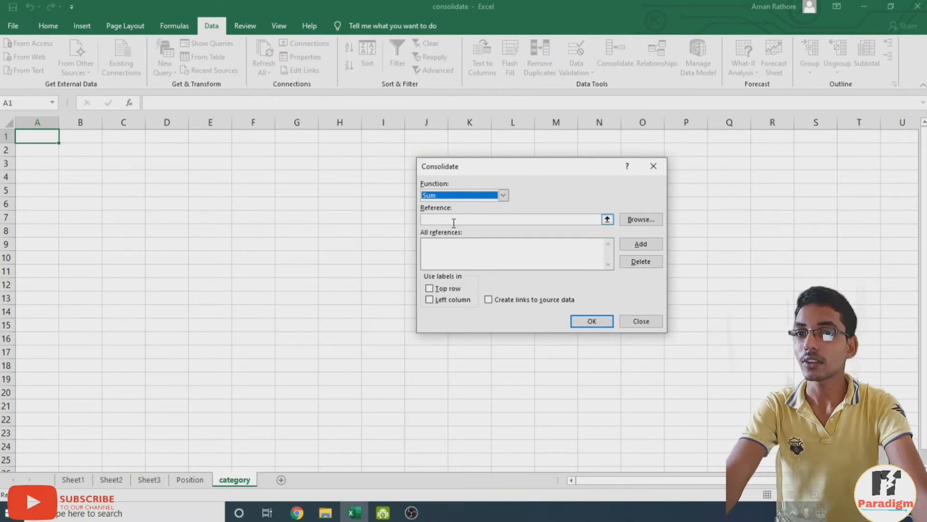
Add Sheet1 range A1:H7 to the list of references to consolidate.
{"action": "left_click", "coordinate": [607, 219]}
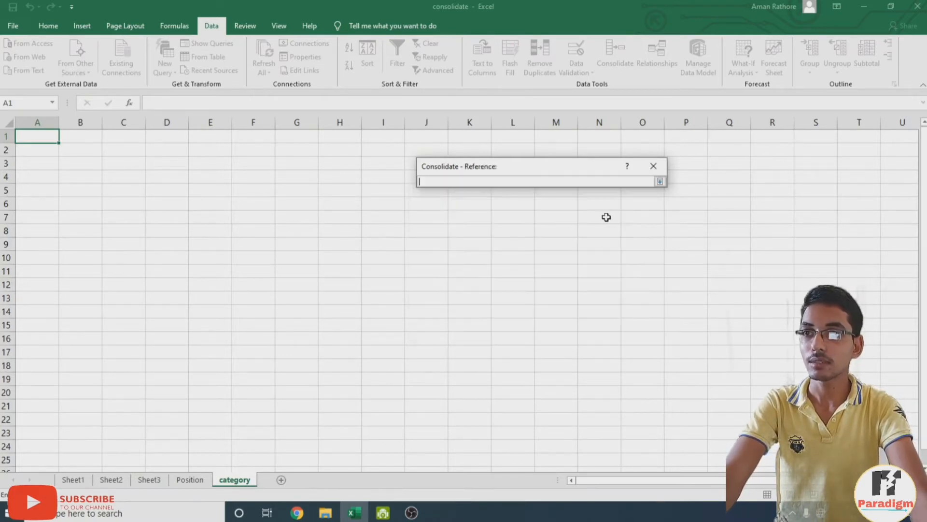
{"action": "left_click", "coordinate": [73, 480]}
{"action": "left_click_drag", "start_coordinate": [23, 134], "coordinate": [348, 219]}
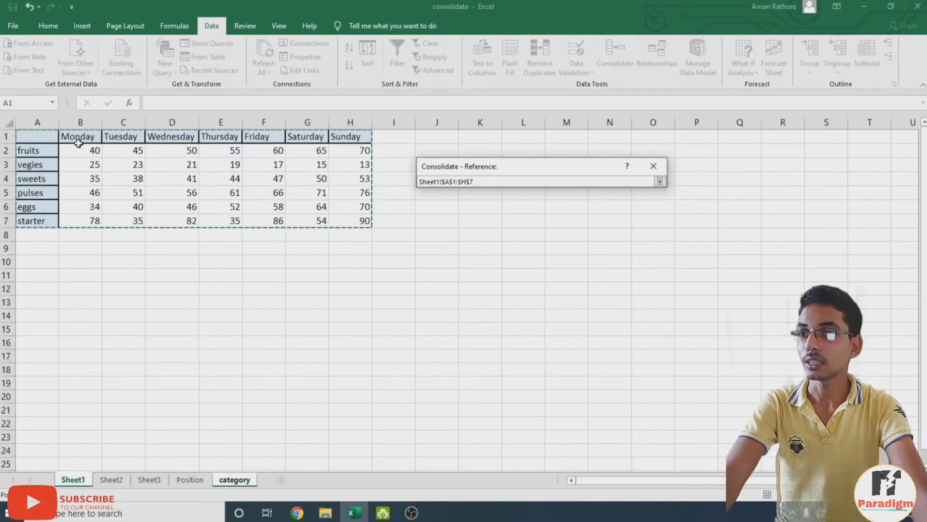
{"action": "left_click", "coordinate": [659, 181]}
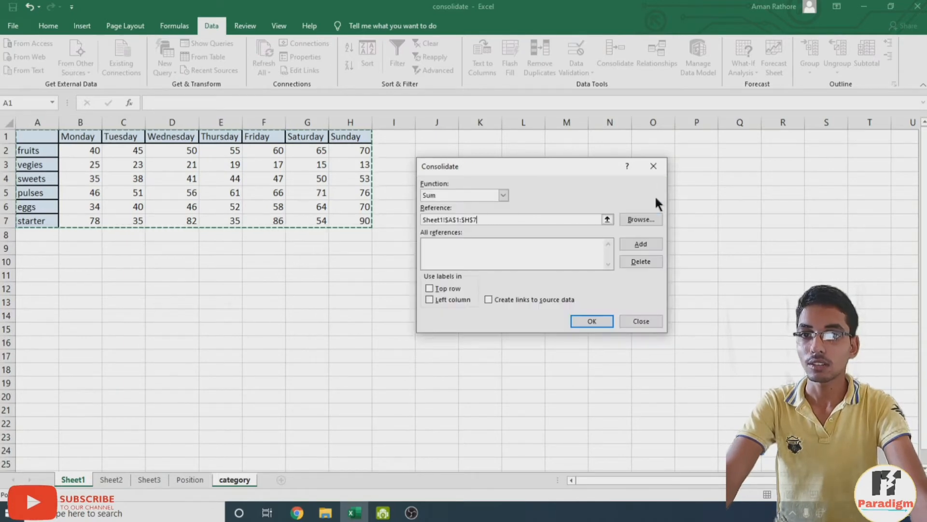
{"action": "left_click", "coordinate": [627, 242]}
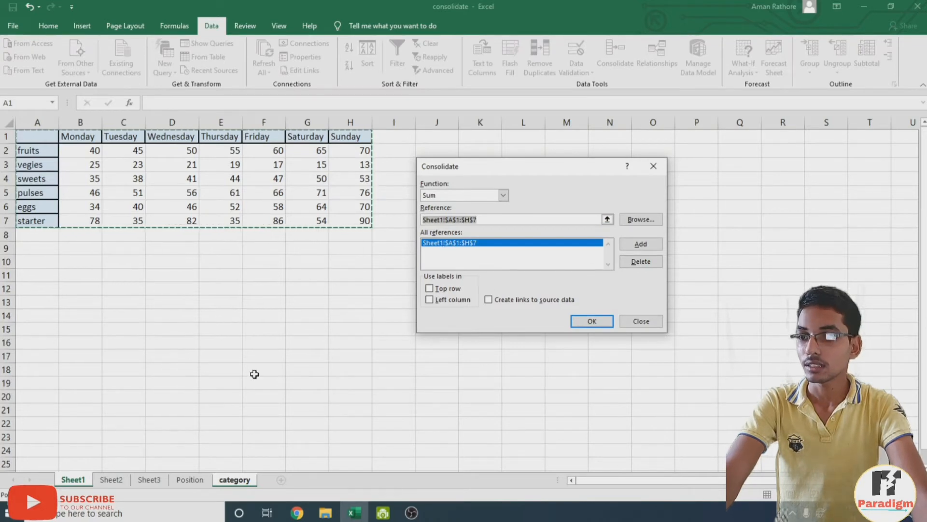
Add Sheet2 range A1:H7 to the list of references to consolidate.
{"action": "left_click", "coordinate": [606, 219]}
{"action": "left_click", "coordinate": [111, 479]}
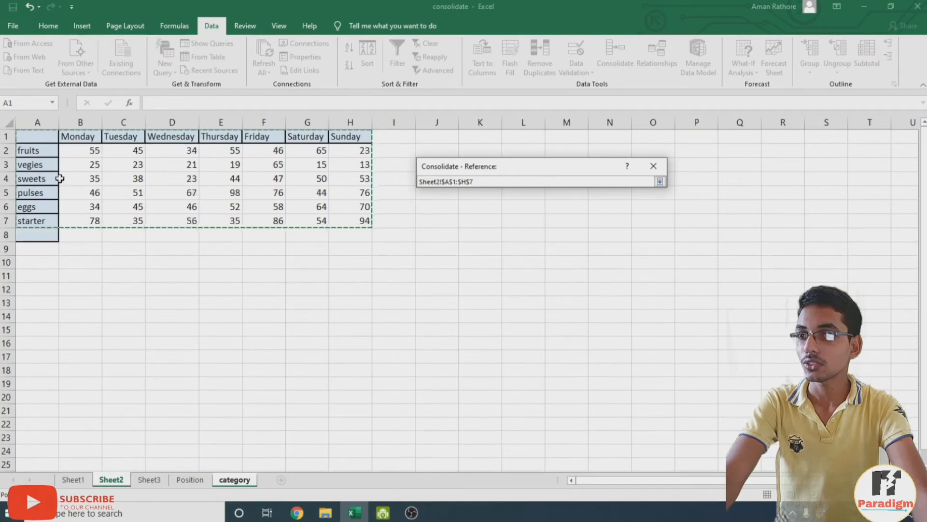
{"action": "left_click_drag", "start_coordinate": [20, 137], "coordinate": [352, 223]}
{"action": "left_click", "coordinate": [660, 181]}
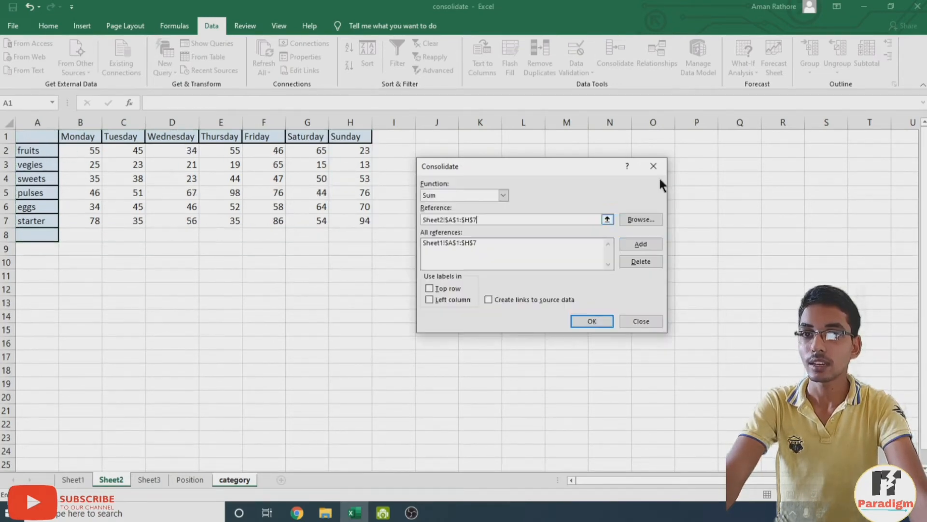
{"action": "left_click", "coordinate": [640, 244]}
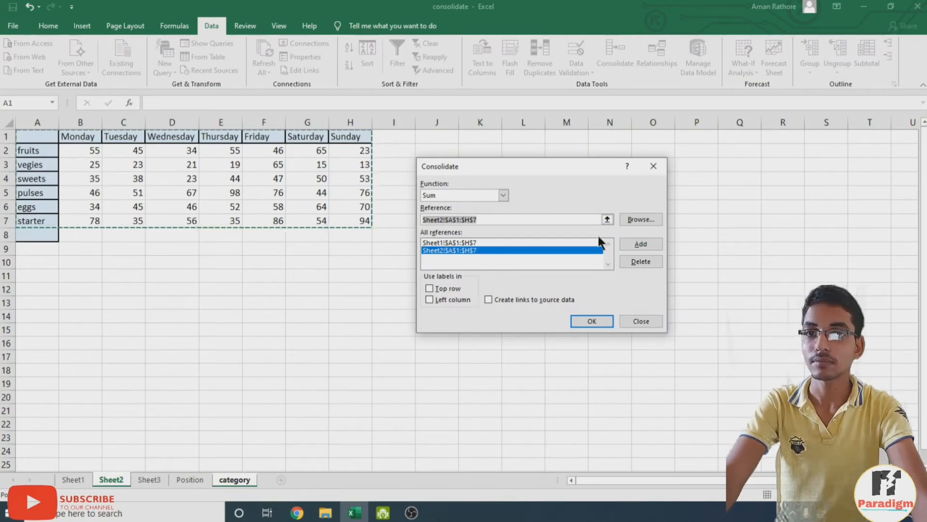
Add Sheet3 range A1:H7 to the list of references to consolidate.
{"action": "left_click", "coordinate": [608, 220]}
{"action": "left_click", "coordinate": [149, 480]}
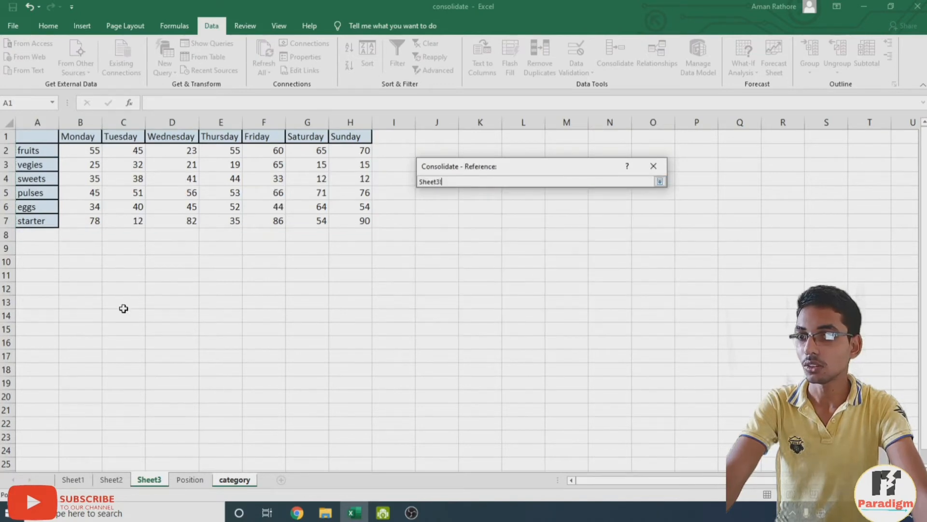
{"action": "left_click_drag", "start_coordinate": [34, 137], "coordinate": [340, 222]}
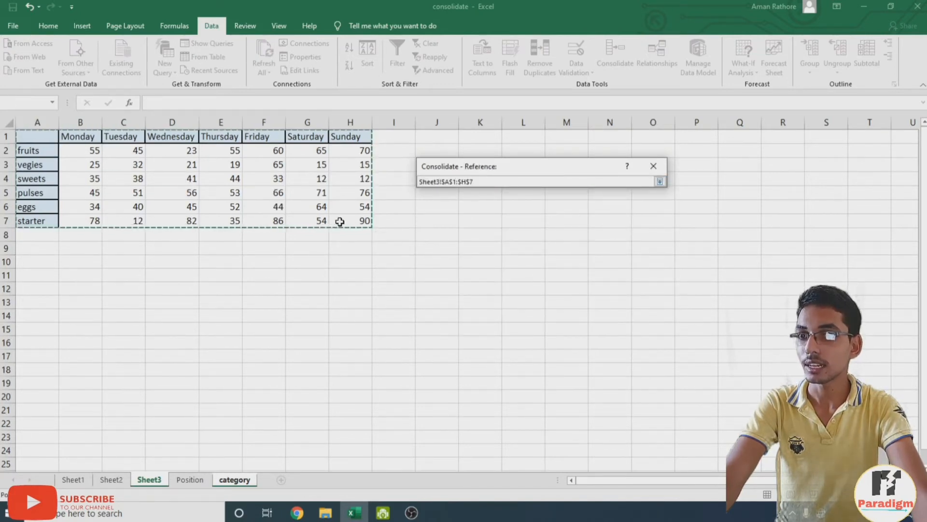
{"action": "left_click", "coordinate": [659, 180]}
{"action": "left_click", "coordinate": [639, 245]}
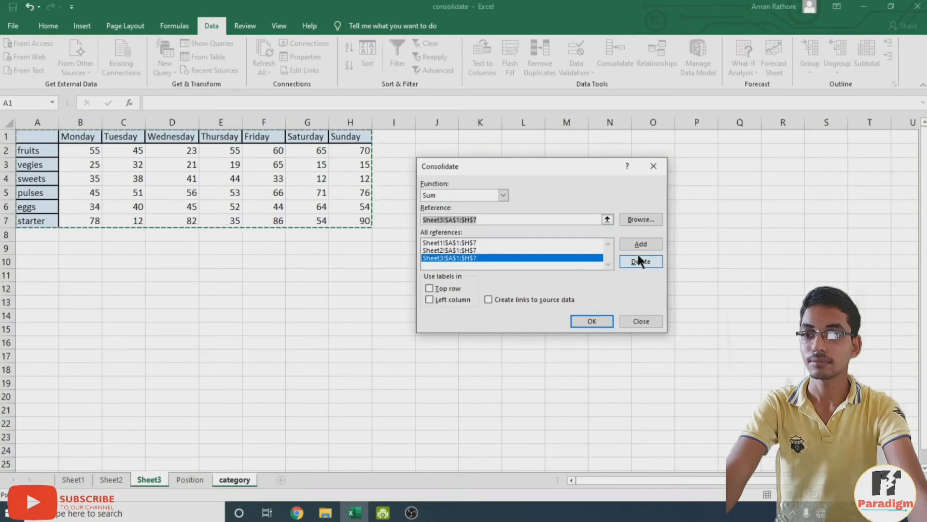
Return to cell A1 of the category sheet and clear the pending Reference entry in the Consolidate dialog.
{"action": "left_click", "coordinate": [239, 478]}
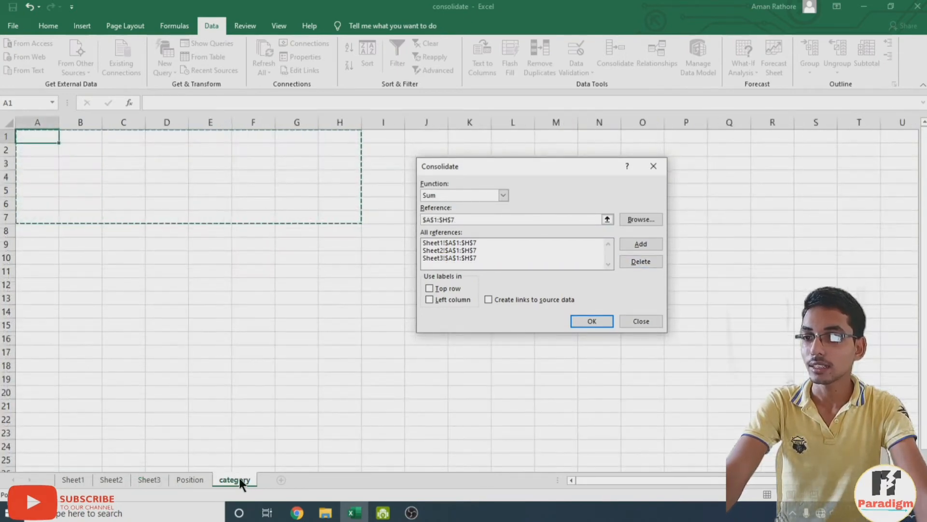
{"action": "left_click", "coordinate": [35, 137]}
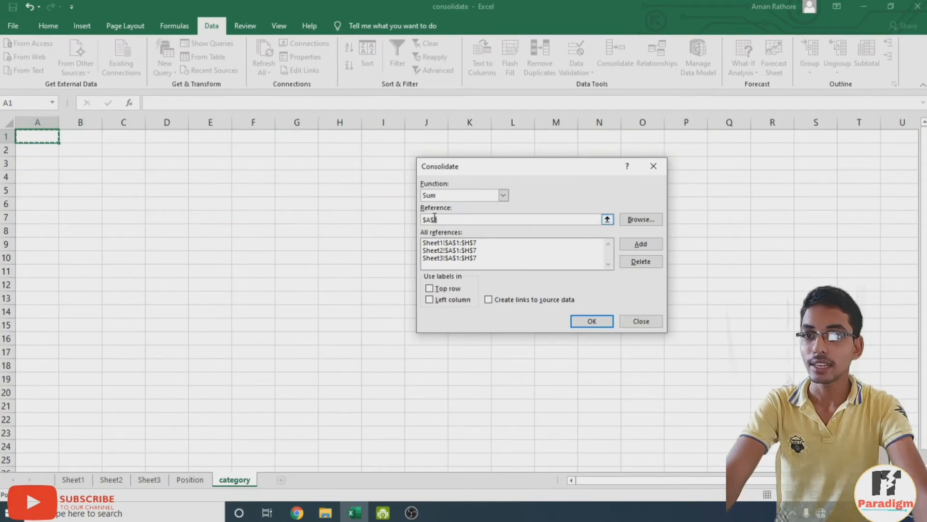
{"action": "left_click_drag", "start_coordinate": [440, 219], "coordinate": [421, 219]}
{"action": "key", "text": "BackSpace"}
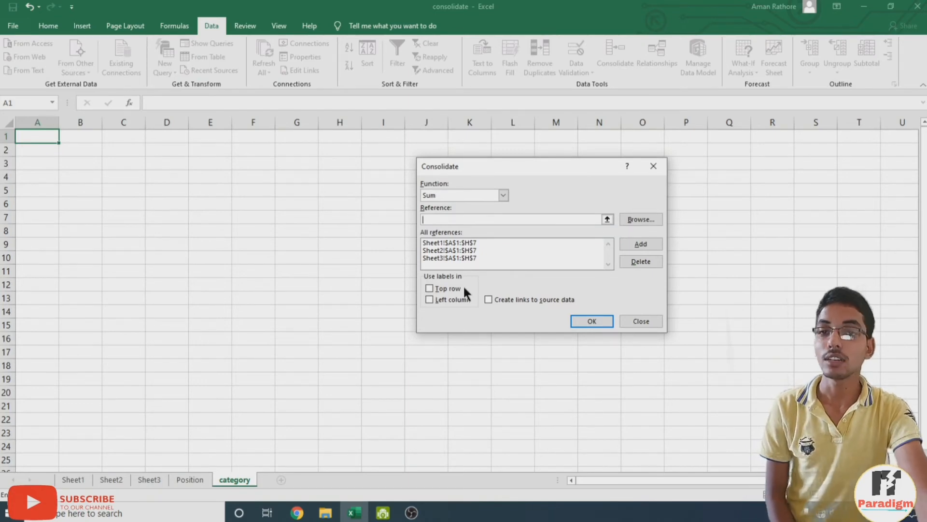
Use labels from the top row and left column, create links to source data, and run the consolidation.
{"action": "left_click", "coordinate": [429, 288]}
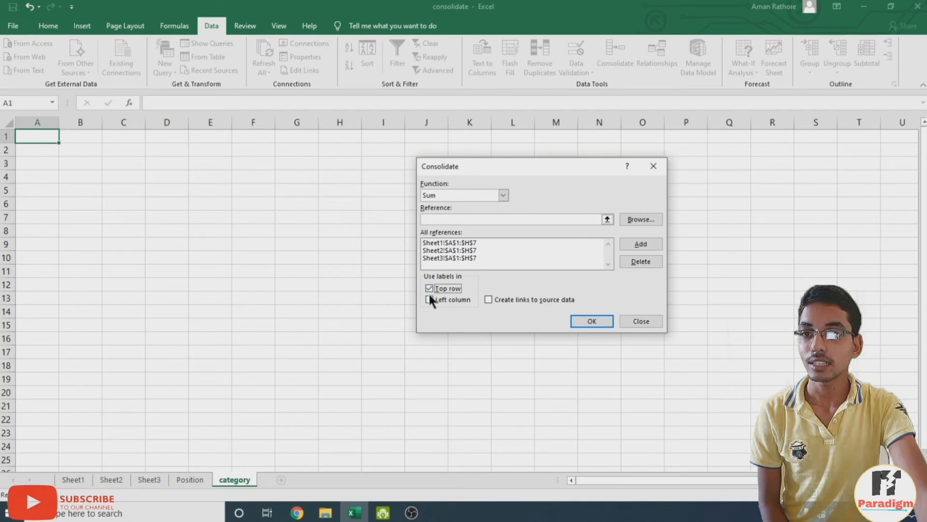
{"action": "left_click", "coordinate": [428, 299]}
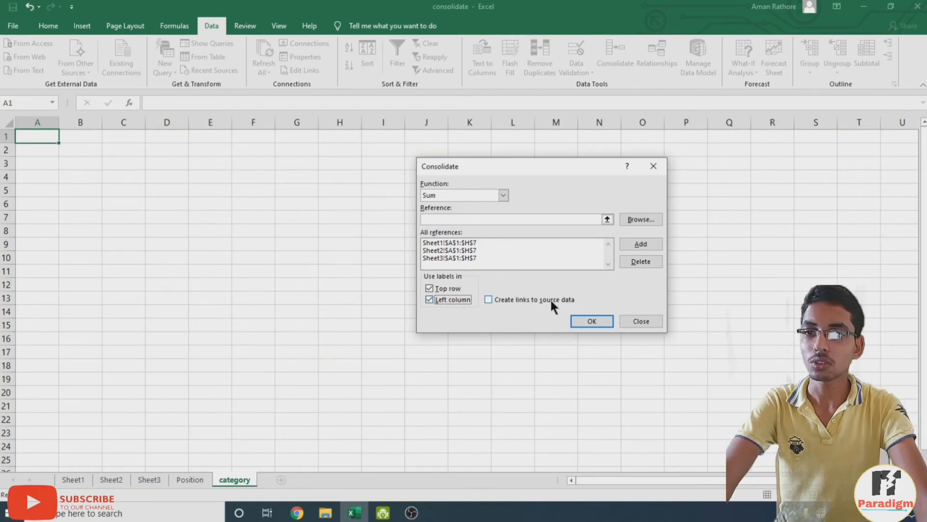
{"action": "left_click", "coordinate": [488, 299]}
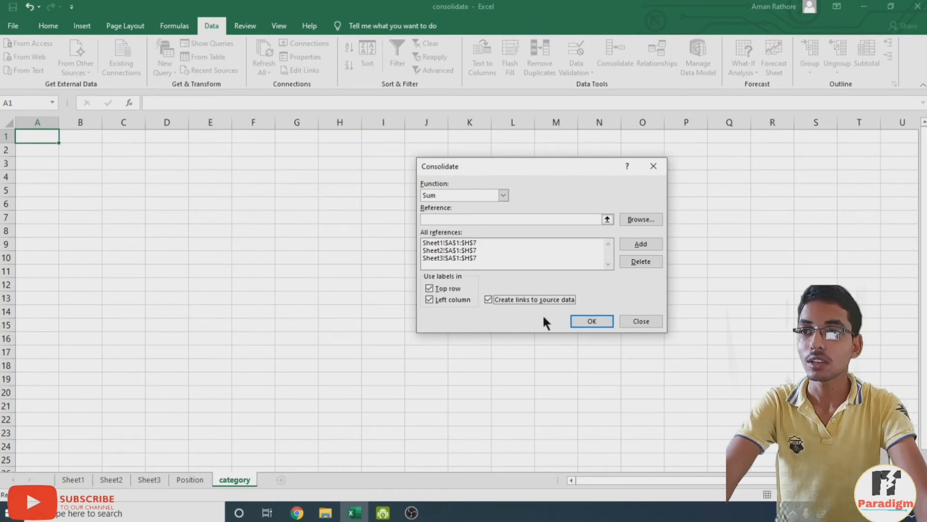
{"action": "left_click", "coordinate": [582, 321]}
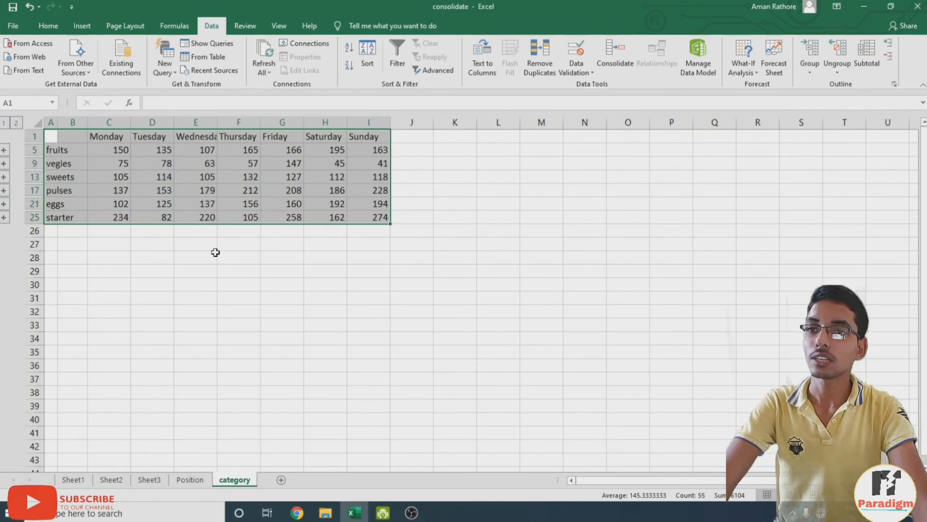
{"action": "left_click", "coordinate": [241, 244]}
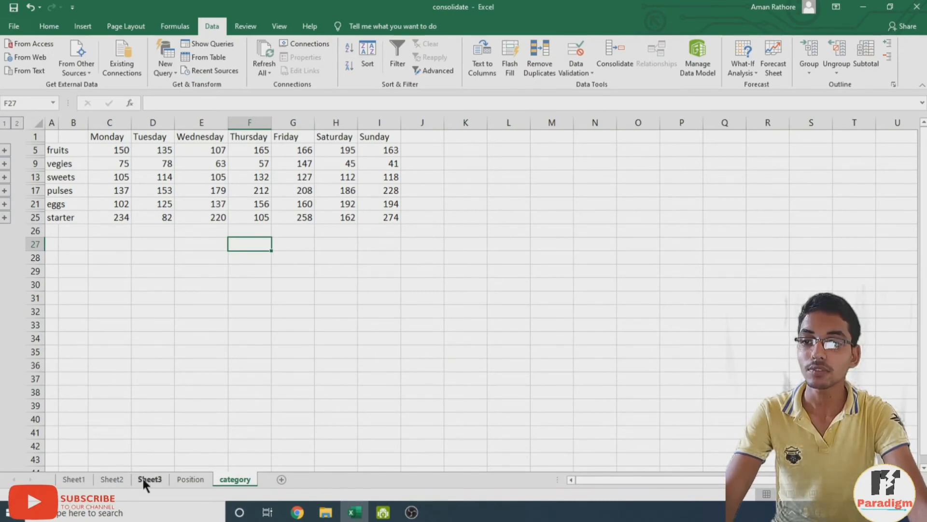
Move the Sheet1 table from A1:H7 so it starts at L15, and compare the sums on the category and Position sheets.
{"action": "left_click", "coordinate": [79, 480]}
{"action": "left_click_drag", "start_coordinate": [36, 138], "coordinate": [361, 221]}
{"action": "left_click", "coordinate": [360, 221]}
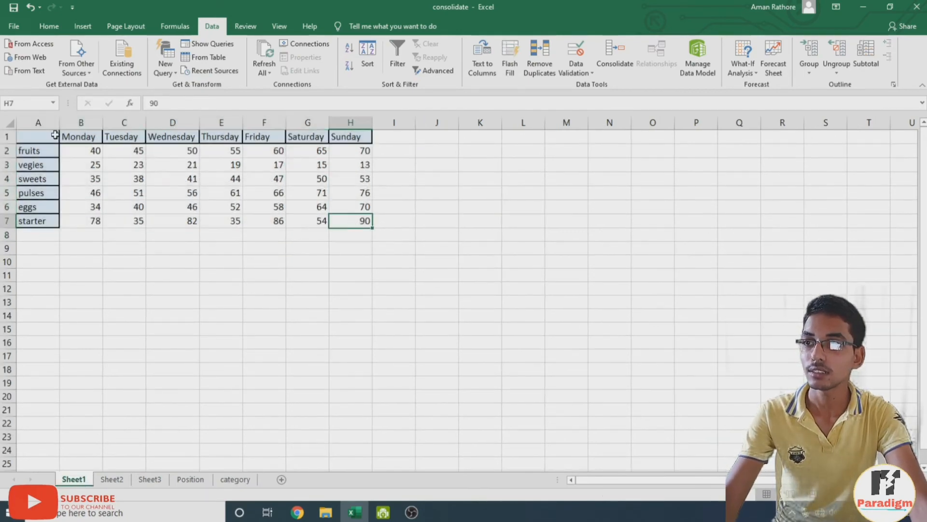
{"action": "left_click_drag", "start_coordinate": [54, 134], "coordinate": [356, 219]}
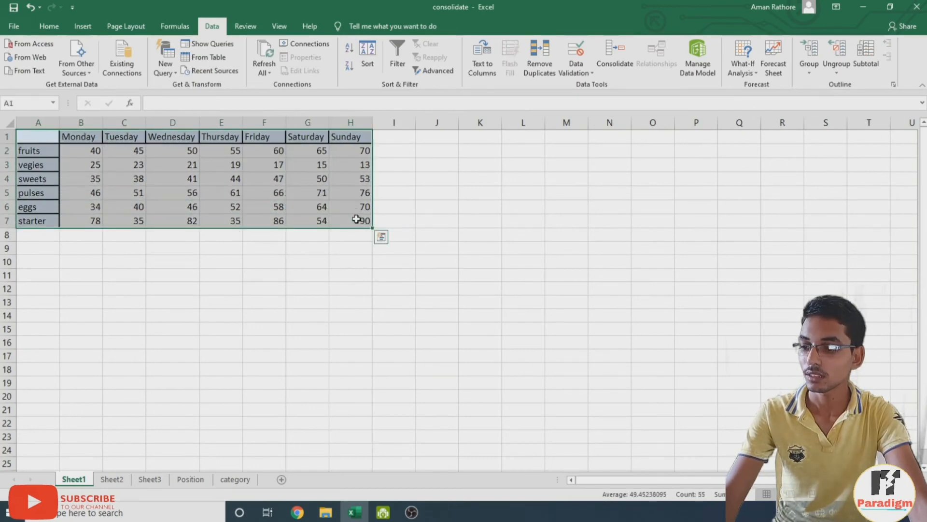
{"action": "key", "text": "ctrl+x"}
{"action": "left_click", "coordinate": [509, 323]}
{"action": "key", "text": "ctrl+v"}
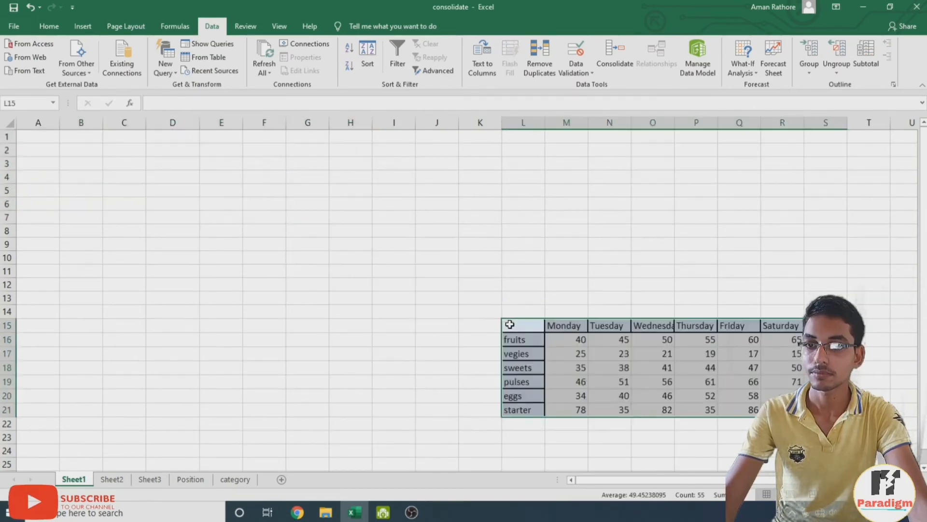
{"action": "left_click", "coordinate": [363, 314]}
{"action": "left_click", "coordinate": [235, 479]}
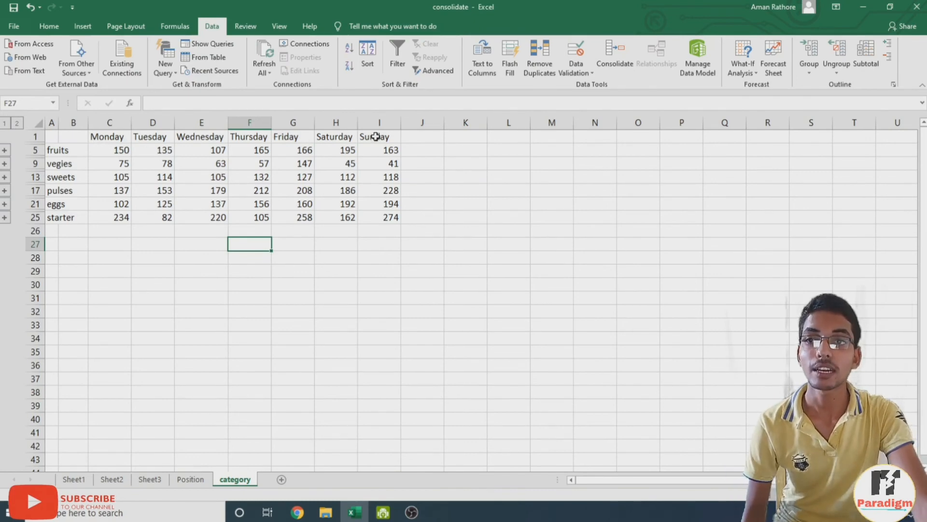
{"action": "left_click", "coordinate": [190, 478]}
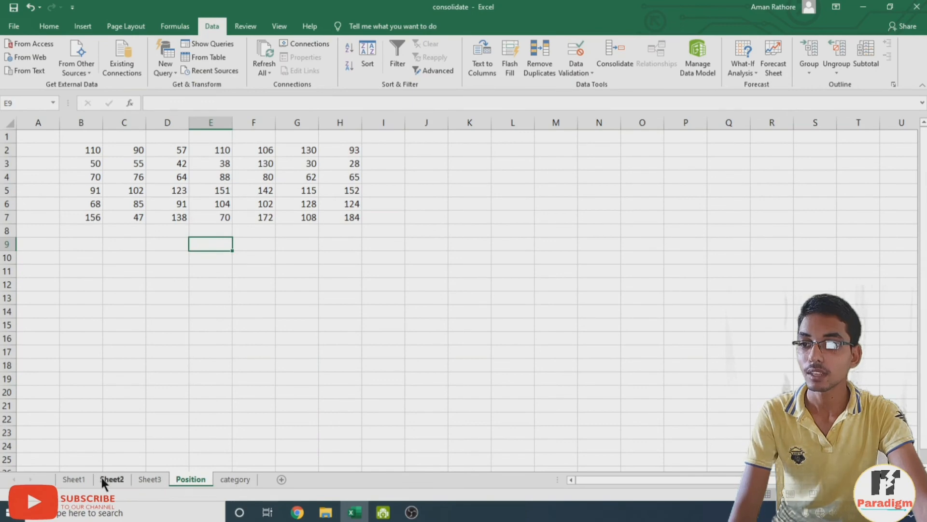
Move the Sheet1 table from L15:S21 back so it starts at A1, and check the sums on the Position and category sheets.
{"action": "left_click", "coordinate": [76, 480]}
{"action": "left_click_drag", "start_coordinate": [521, 324], "coordinate": [821, 409]}
{"action": "key", "text": "ctrl+c"}
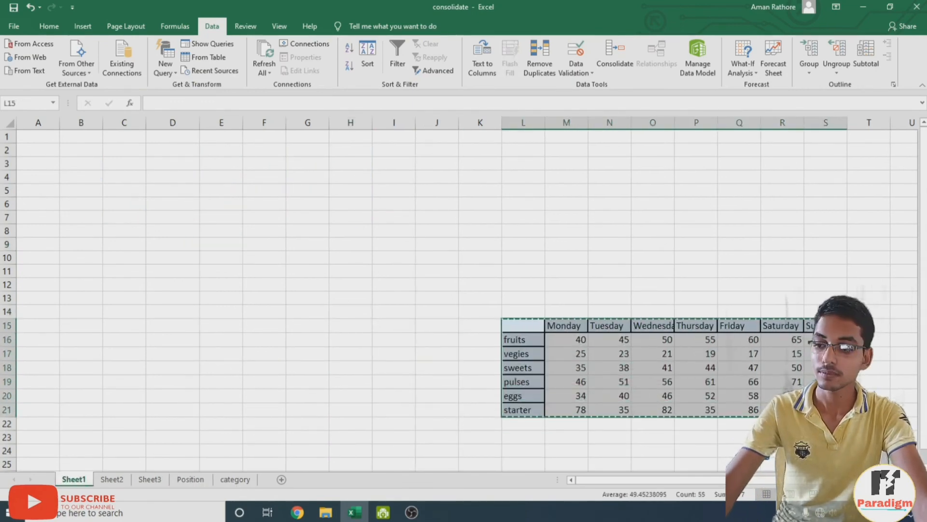
{"action": "left_click", "coordinate": [31, 137]}
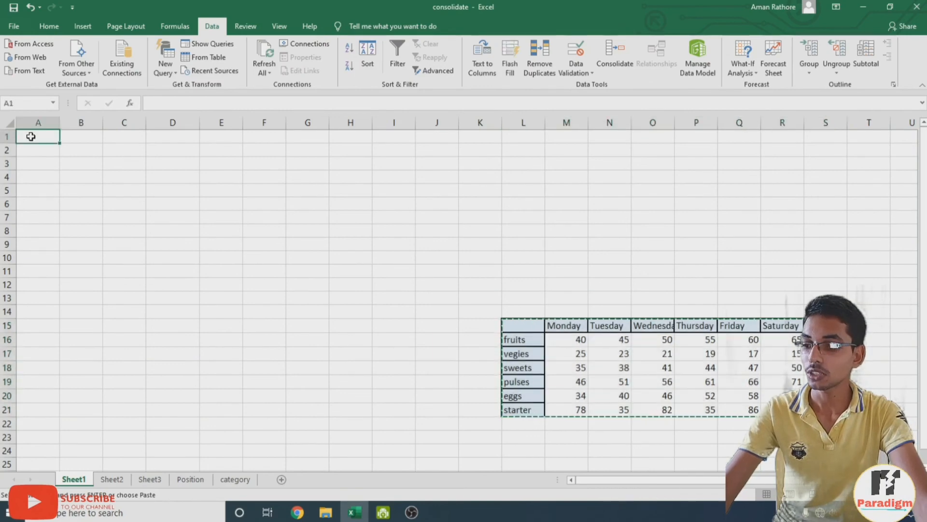
{"action": "key", "text": "ctrl+v"}
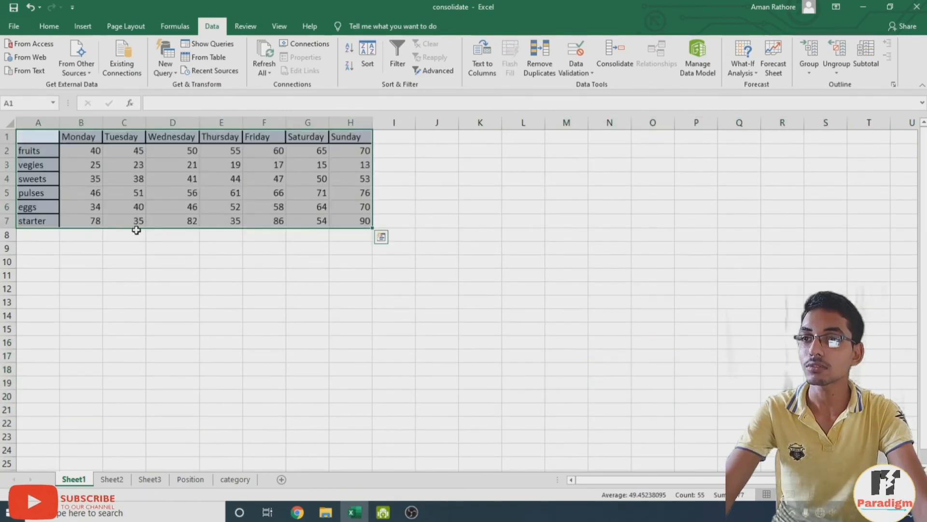
{"action": "left_click", "coordinate": [137, 260]}
{"action": "left_click", "coordinate": [189, 479]}
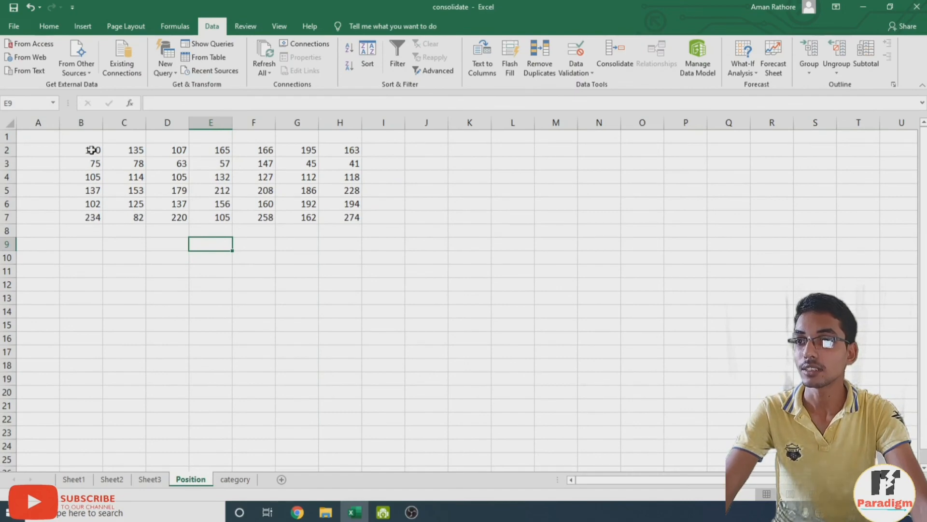
{"action": "left_click", "coordinate": [253, 481]}
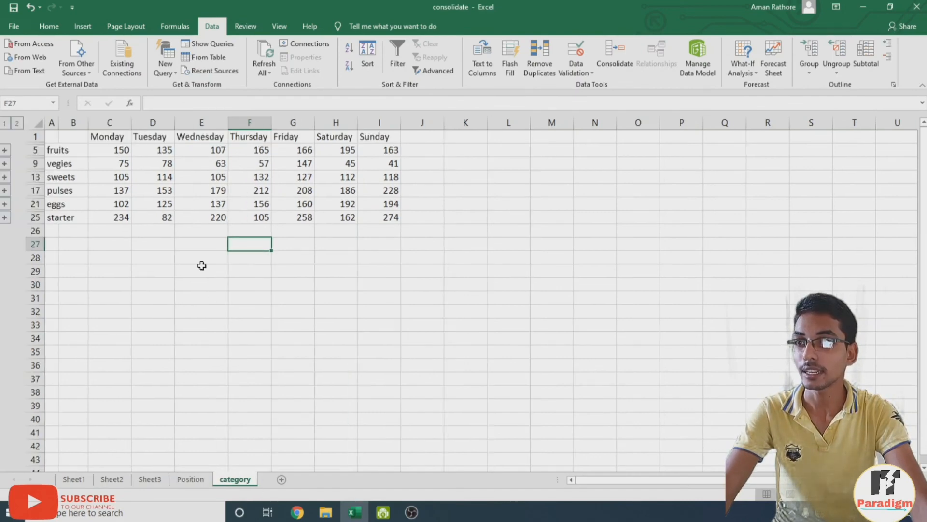